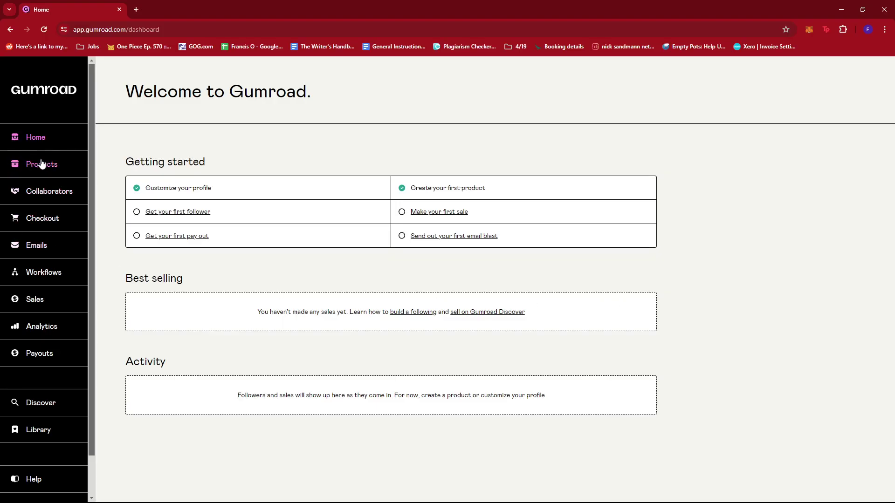
- Scroll down the Payments settings to view the Bank Account and Stripe payout choices
{"action": "scroll", "coordinate": [42, 167], "scroll_direction": "down", "scroll_amount": 2}
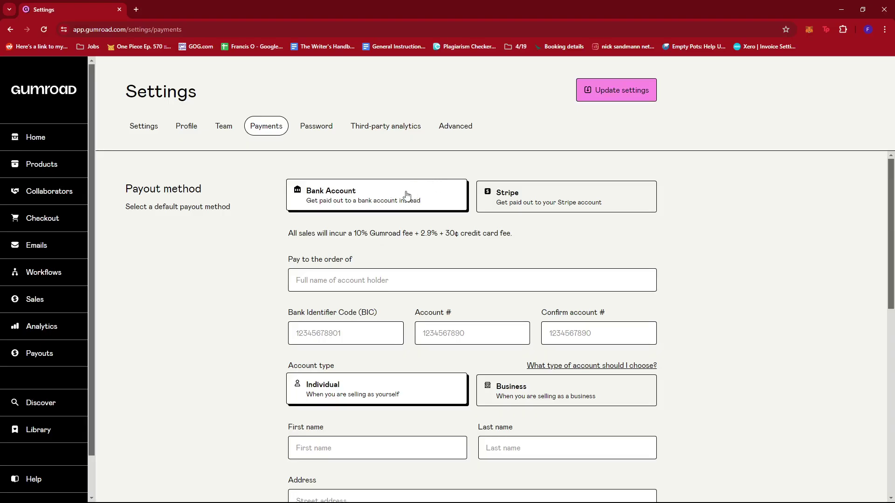
- Compare Bank Account and Stripe, then settle on Stripe, showing its 10% fee and Connect with Stripe
{"action": "left_click", "coordinate": [522, 198]}
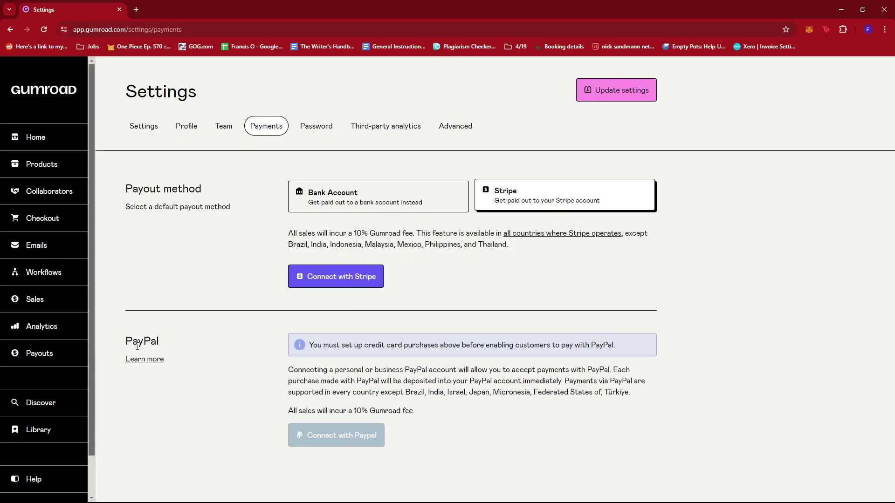
{"action": "left_click", "coordinate": [451, 192]}
{"action": "left_click", "coordinate": [531, 192]}
{"action": "left_click", "coordinate": [461, 195]}
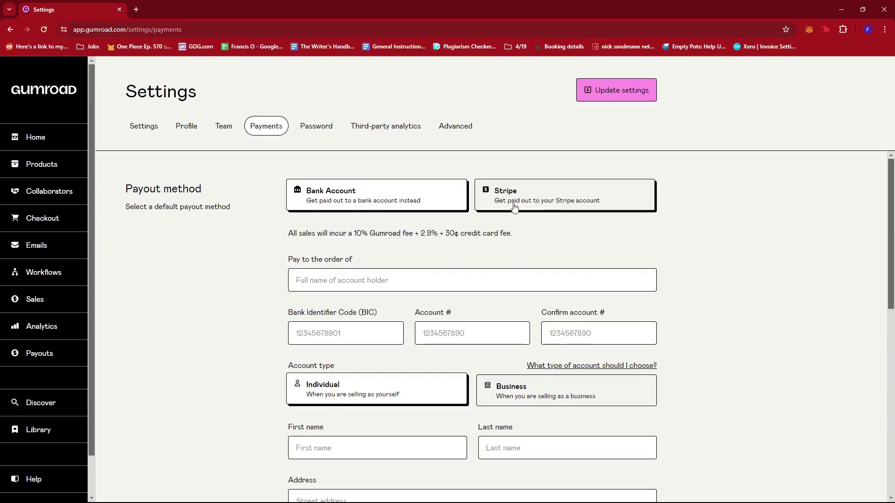
{"action": "scroll", "coordinate": [454, 198], "scroll_direction": "down", "scroll_amount": 1}
{"action": "scroll", "coordinate": [454, 205], "scroll_direction": "up", "scroll_amount": 1}
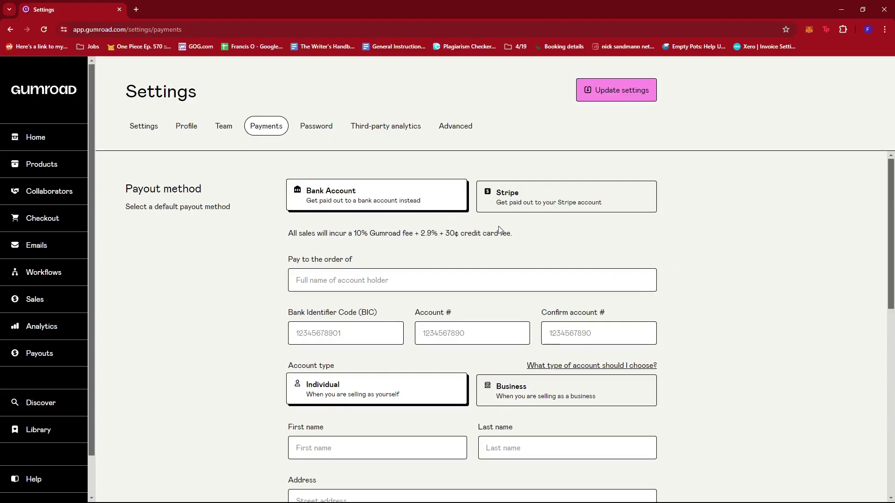
{"action": "left_click", "coordinate": [500, 208]}
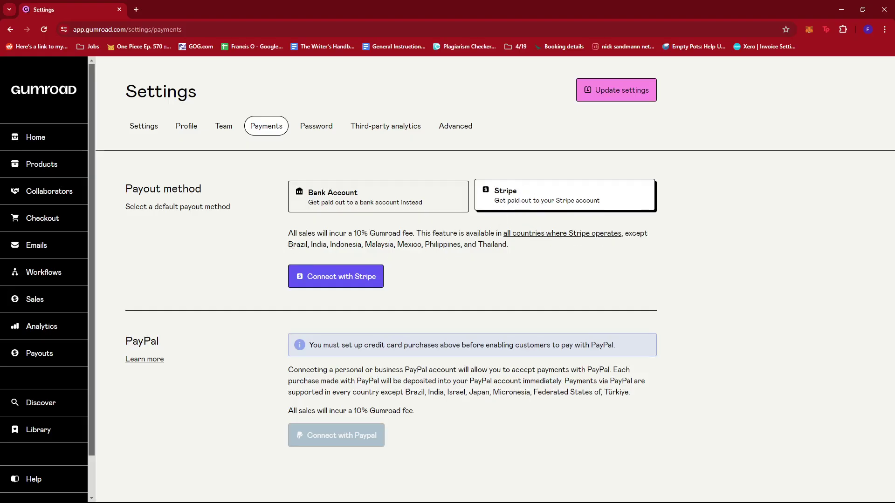
{"action": "double_click", "coordinate": [318, 245]}
{"action": "double_click", "coordinate": [345, 244]}
{"action": "left_click", "coordinate": [401, 245]}
{"action": "double_click", "coordinate": [379, 245]}
{"action": "left_click", "coordinate": [412, 246]}
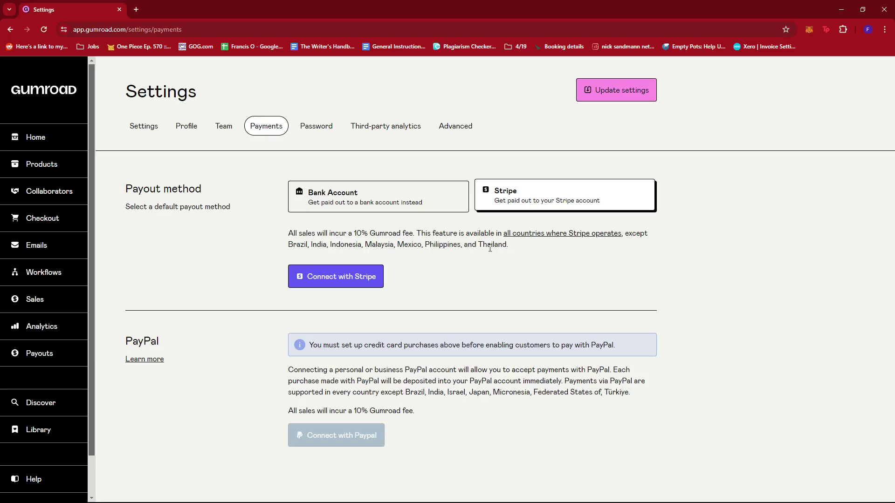
{"action": "left_click", "coordinate": [387, 200]}
{"action": "left_click", "coordinate": [523, 200]}
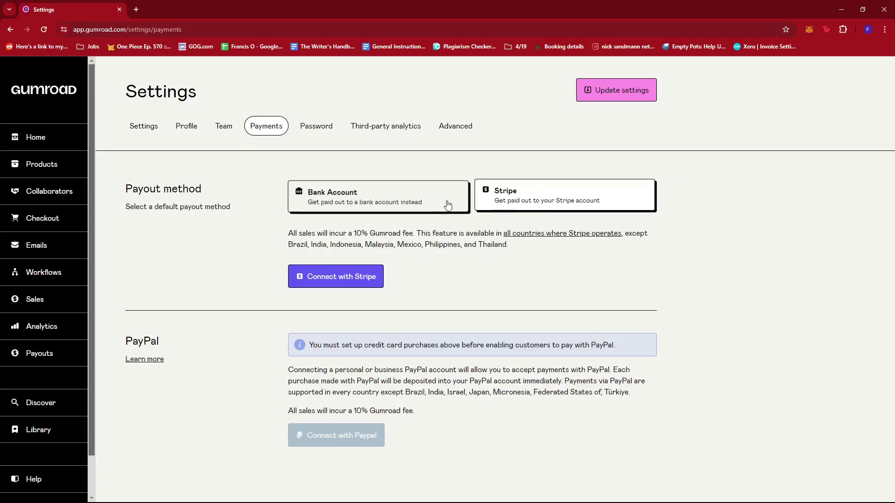
{"action": "left_click", "coordinate": [355, 201]}
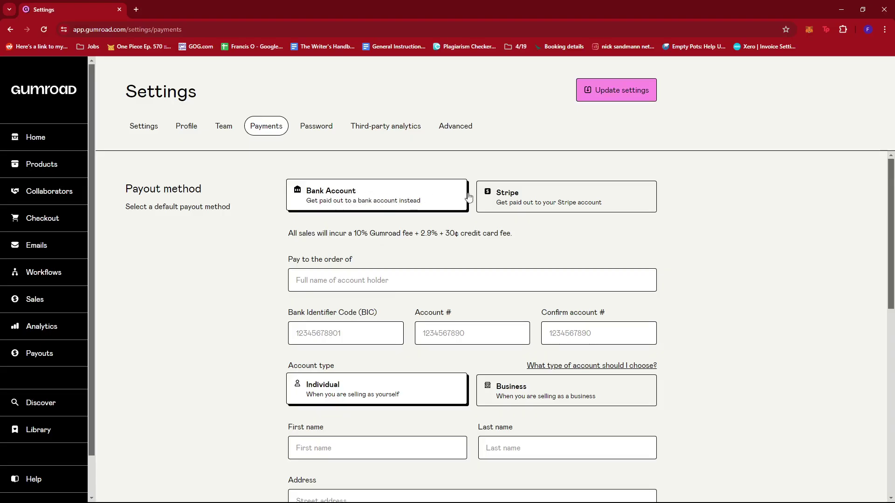
{"action": "left_click", "coordinate": [509, 202]}
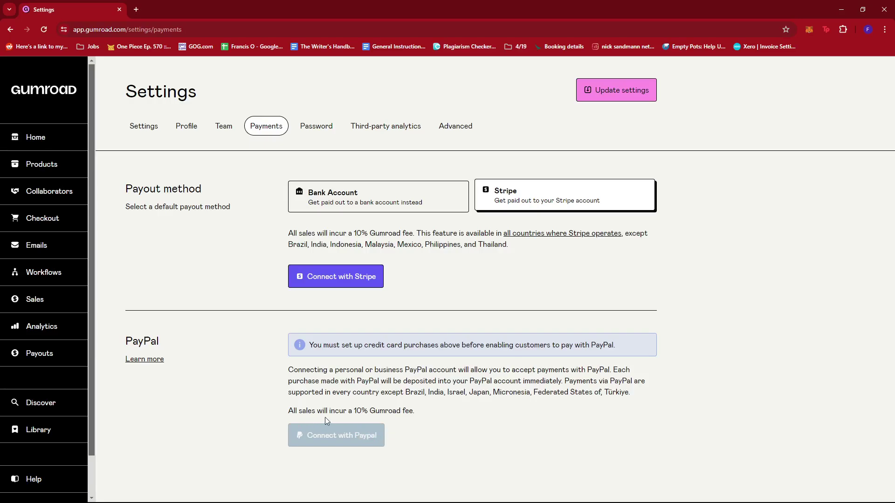
- Highlight the 10% Gumroad fee wording and the PayPal fee sentence
{"action": "left_click_drag", "start_coordinate": [321, 412], "coordinate": [370, 412]}
{"action": "left_click", "coordinate": [393, 411]}
{"action": "double_click", "coordinate": [392, 412]}
{"action": "left_click", "coordinate": [418, 414]}
- Switch the payout method to Bank Account and scroll through the blank bank details form
{"action": "left_click", "coordinate": [405, 204]}
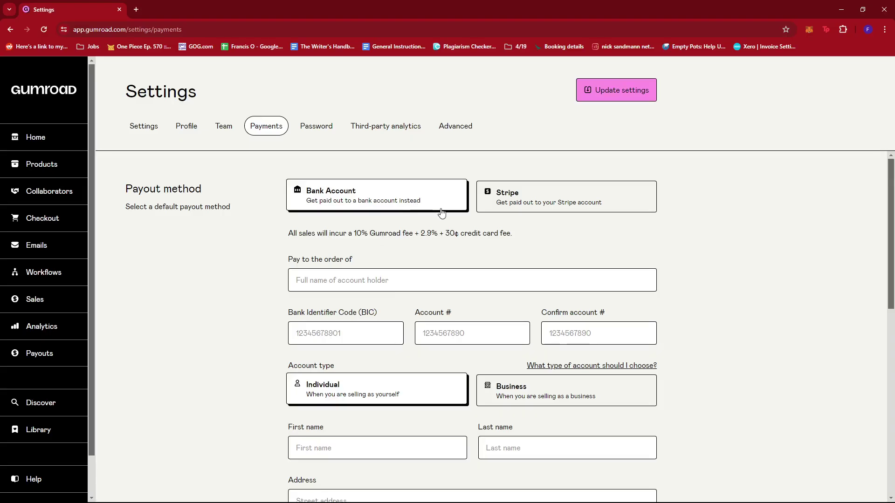
{"action": "scroll", "coordinate": [526, 231], "scroll_direction": "down", "scroll_amount": 1}
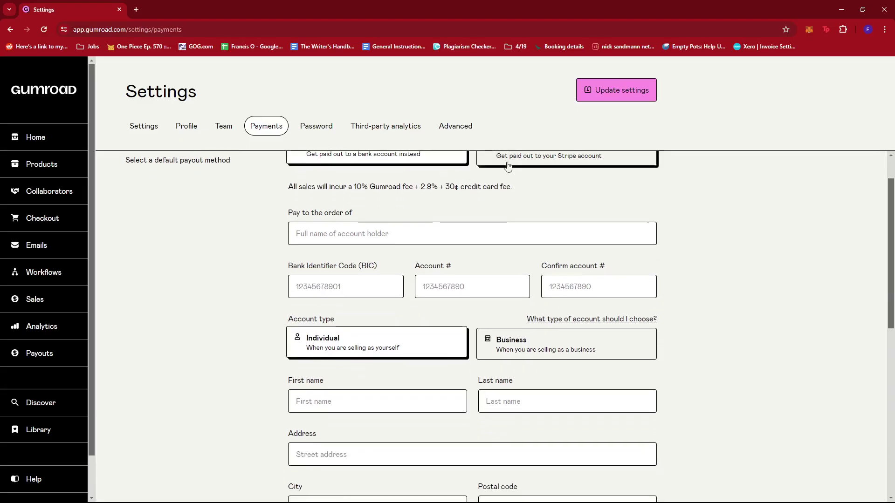
{"action": "scroll", "coordinate": [526, 231], "scroll_direction": "up", "scroll_amount": 1}
{"action": "scroll", "coordinate": [282, 246], "scroll_direction": "down", "scroll_amount": 2}
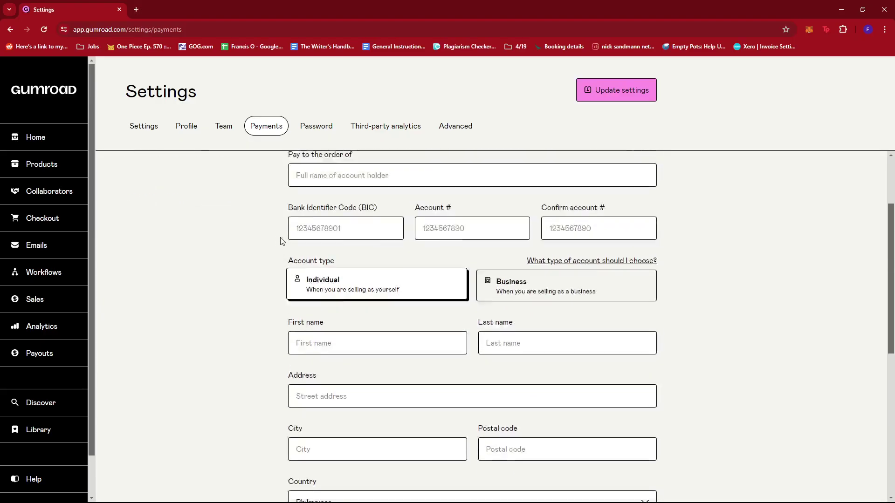
{"action": "scroll", "coordinate": [292, 231], "scroll_direction": "up", "scroll_amount": 1}
{"action": "scroll", "coordinate": [332, 227], "scroll_direction": "down", "scroll_amount": 1}
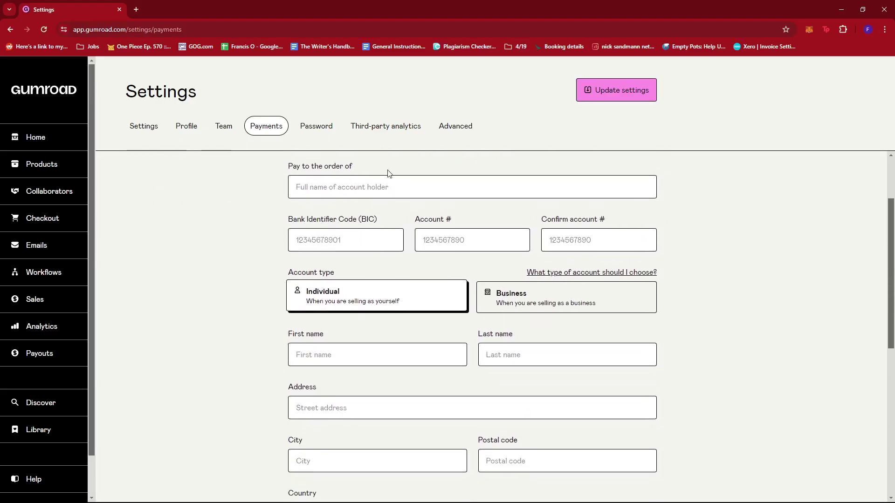
{"action": "scroll", "coordinate": [387, 174], "scroll_direction": "up", "scroll_amount": 2}
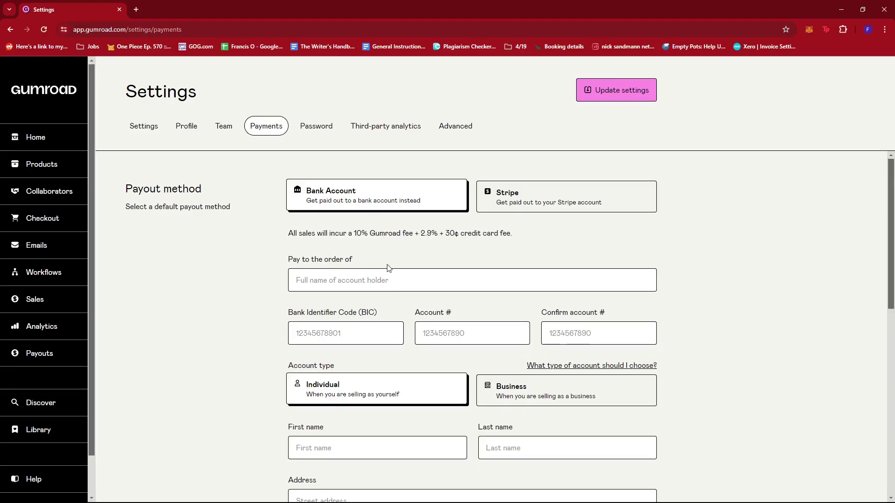
{"action": "scroll", "coordinate": [388, 255], "scroll_direction": "down", "scroll_amount": 1}
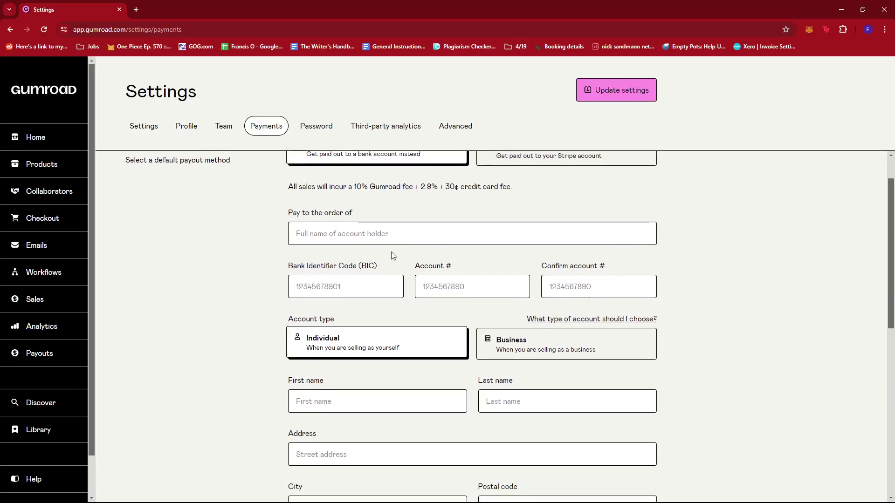
{"action": "scroll", "coordinate": [413, 244], "scroll_direction": "down", "scroll_amount": 1}
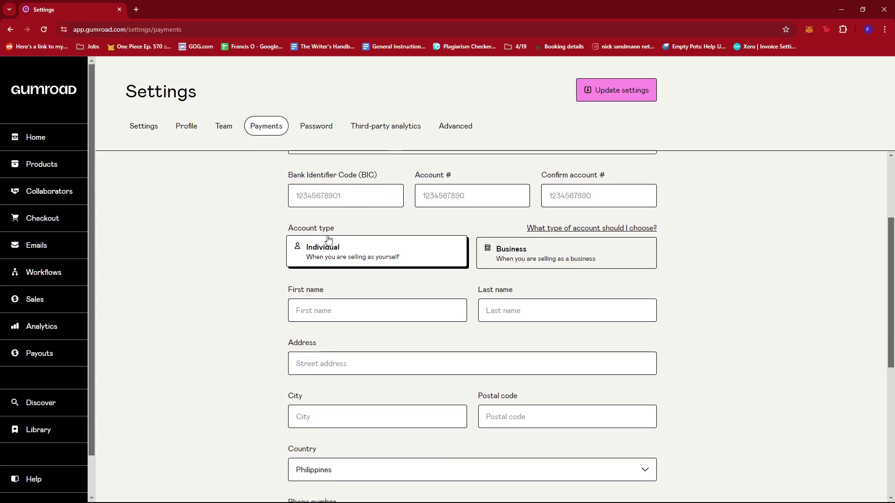
{"action": "scroll", "coordinate": [332, 243], "scroll_direction": "down", "scroll_amount": 1}
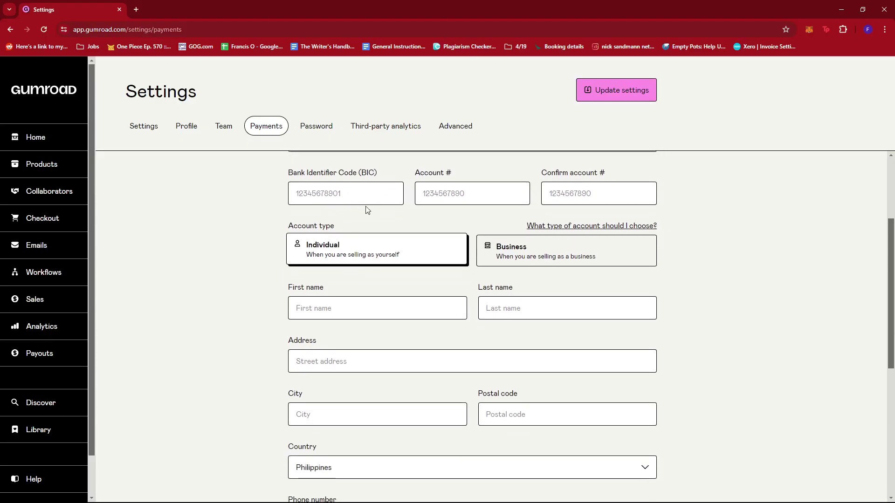
- Point out the Confirm account # and Account # fields in the bank form
{"action": "left_click", "coordinate": [572, 194]}
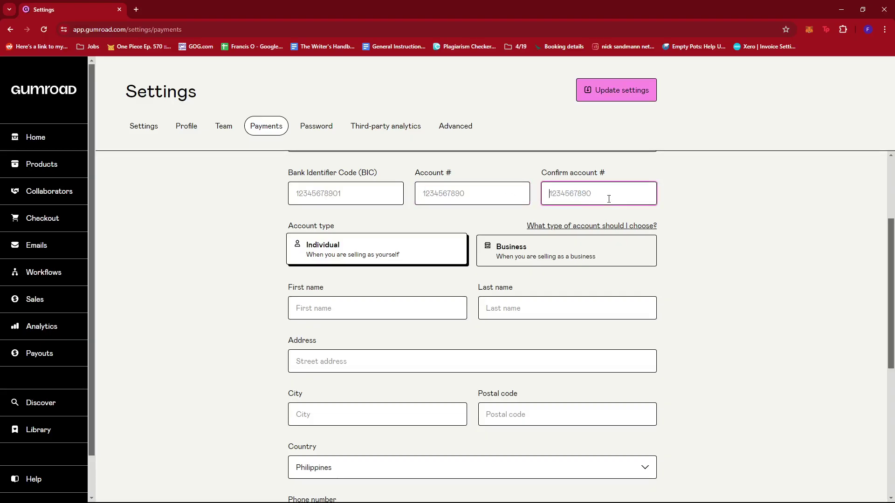
{"action": "left_click", "coordinate": [492, 199]}
{"action": "left_click", "coordinate": [199, 227]}
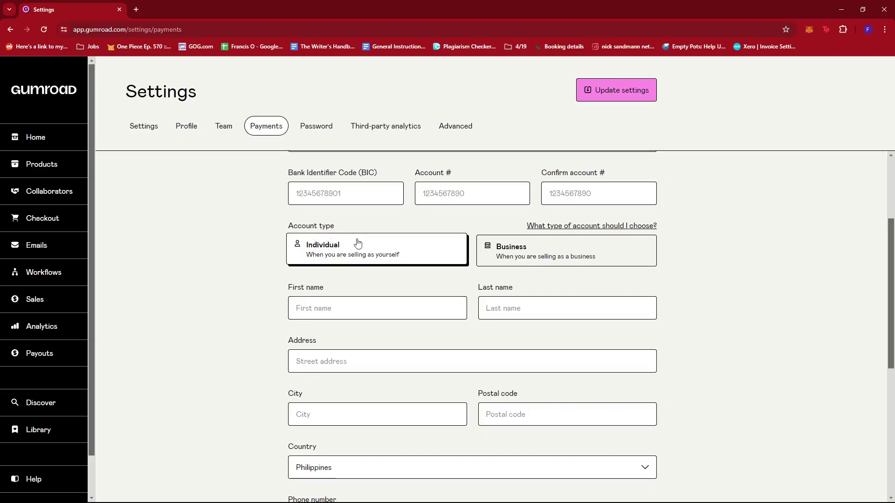
{"action": "scroll", "coordinate": [390, 233], "scroll_direction": "down", "scroll_amount": 1}
{"action": "scroll", "coordinate": [390, 233], "scroll_direction": "up", "scroll_amount": 1}
{"action": "left_click", "coordinate": [531, 250]}
{"action": "left_click", "coordinate": [384, 257]}
{"action": "left_click", "coordinate": [533, 250]}
{"action": "left_click", "coordinate": [361, 255]}
{"action": "left_click", "coordinate": [528, 256]}
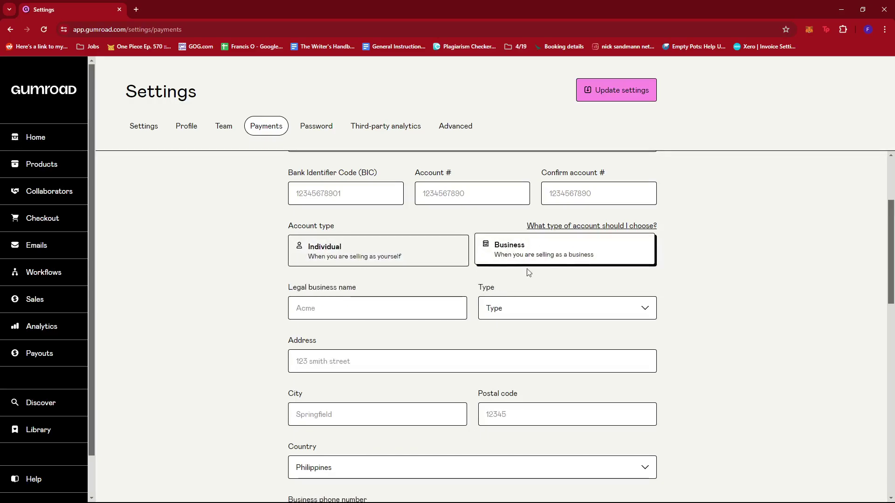
{"action": "left_click", "coordinate": [461, 257]}
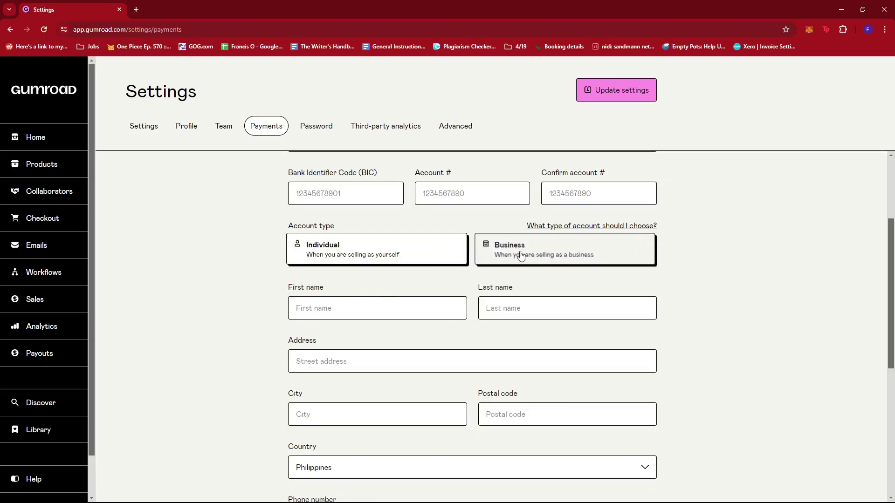
{"action": "left_click", "coordinate": [523, 255]}
{"action": "left_click", "coordinate": [395, 256]}
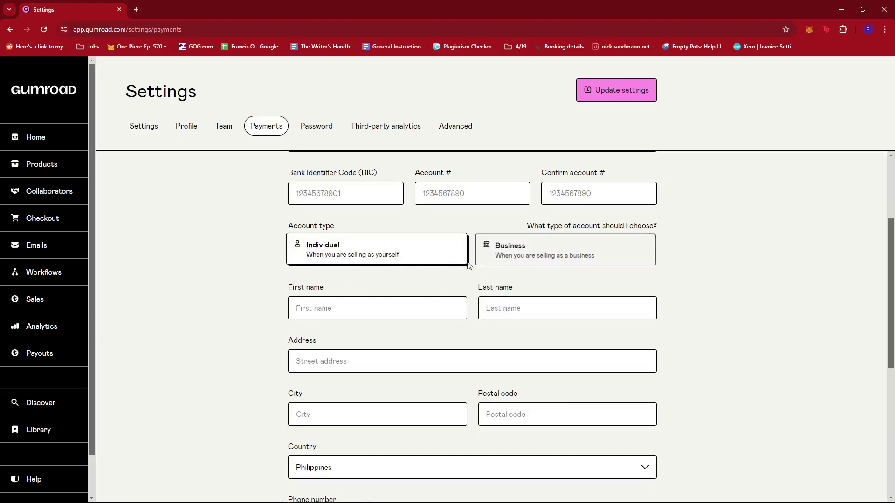
{"action": "scroll", "coordinate": [485, 266], "scroll_direction": "down", "scroll_amount": 3}
{"action": "scroll", "coordinate": [414, 294], "scroll_direction": "down", "scroll_amount": 1}
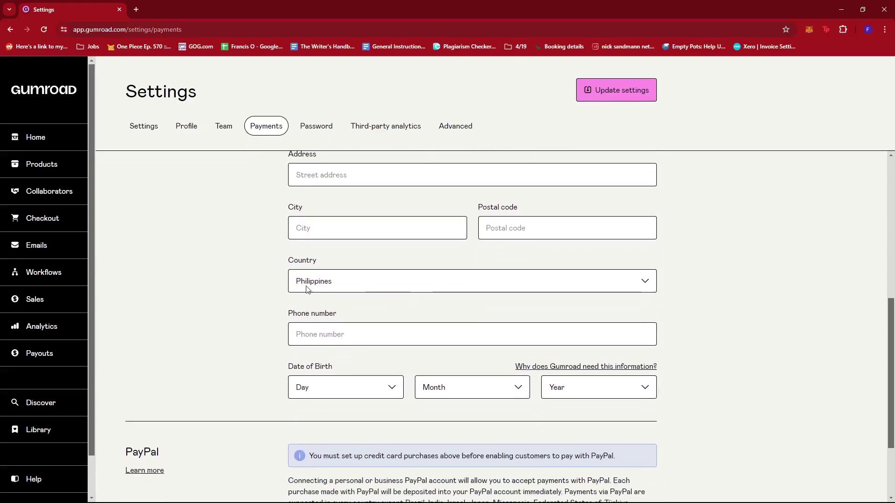
{"action": "scroll", "coordinate": [406, 285], "scroll_direction": "down", "scroll_amount": 1}
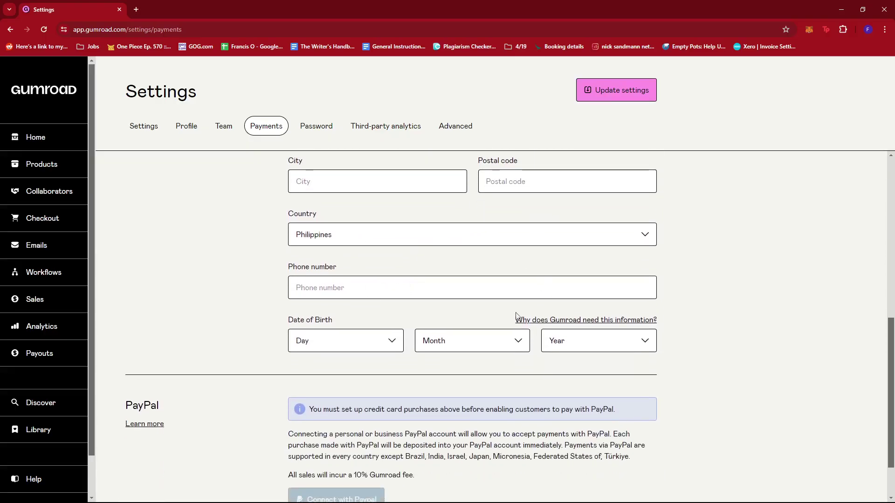
{"action": "scroll", "coordinate": [467, 342], "scroll_direction": "up", "scroll_amount": 8}
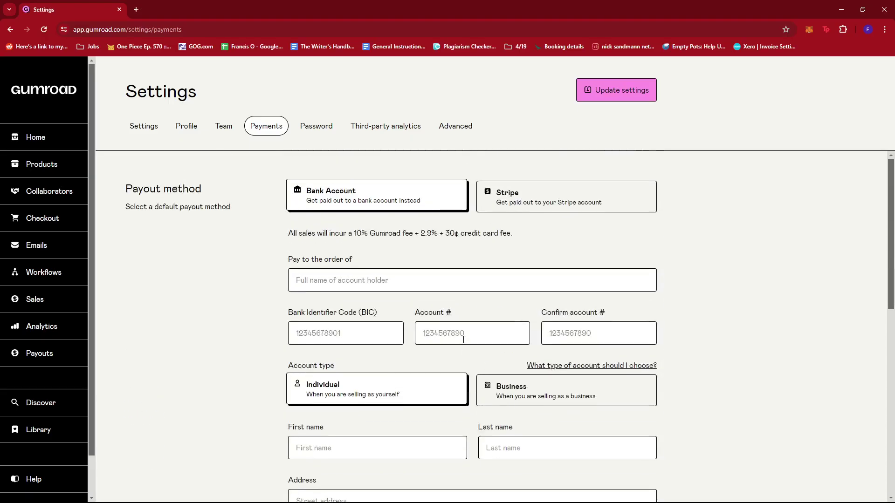
{"action": "scroll", "coordinate": [419, 345], "scroll_direction": "down", "scroll_amount": 3}
{"action": "scroll", "coordinate": [445, 334], "scroll_direction": "up", "scroll_amount": 3}
{"action": "scroll", "coordinate": [511, 205], "scroll_direction": "down", "scroll_amount": 1}
{"action": "scroll", "coordinate": [545, 226], "scroll_direction": "up", "scroll_amount": 1}
{"action": "left_click", "coordinate": [533, 204]}
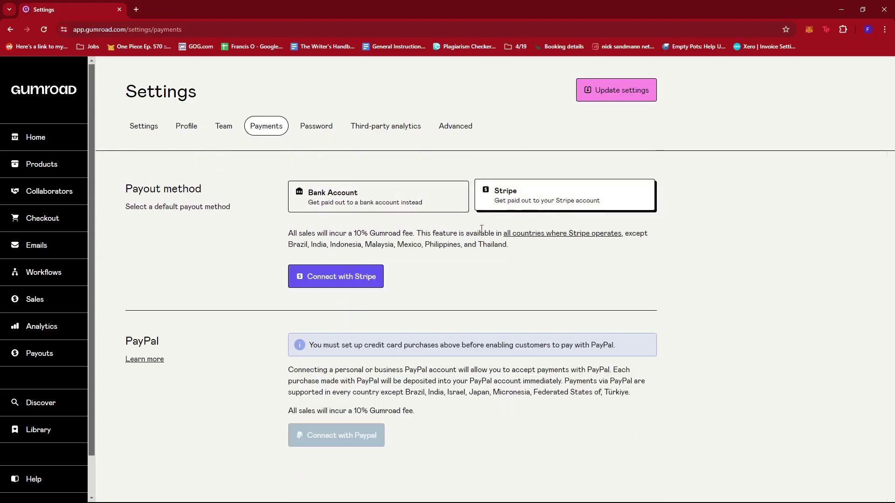
{"action": "left_click", "coordinate": [379, 200]}
{"action": "left_click", "coordinate": [547, 202]}
{"action": "left_click", "coordinate": [428, 203]}
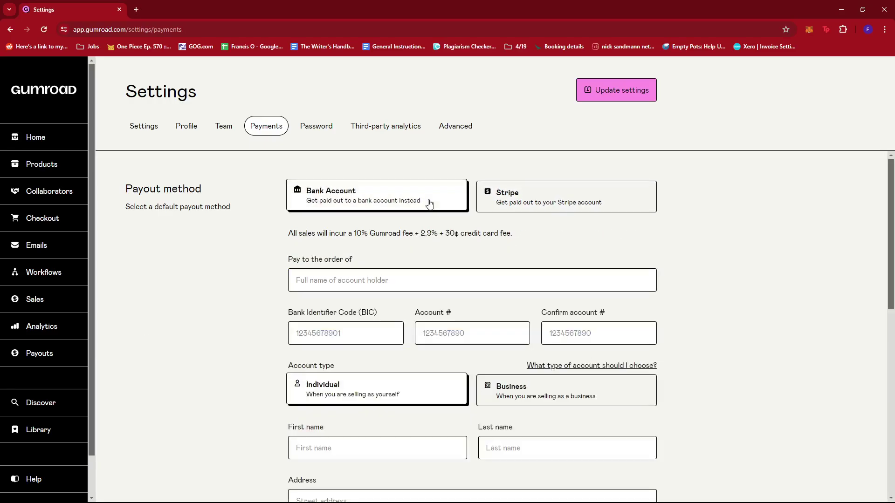
{"action": "left_click", "coordinate": [595, 199]}
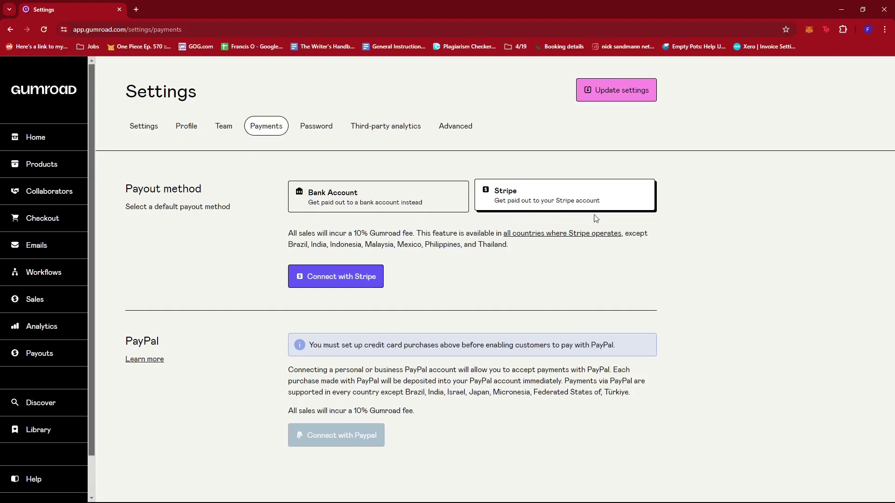
{"action": "double_click", "coordinate": [140, 341]}
{"action": "left_click", "coordinate": [161, 338]}
{"action": "left_click", "coordinate": [435, 202]}
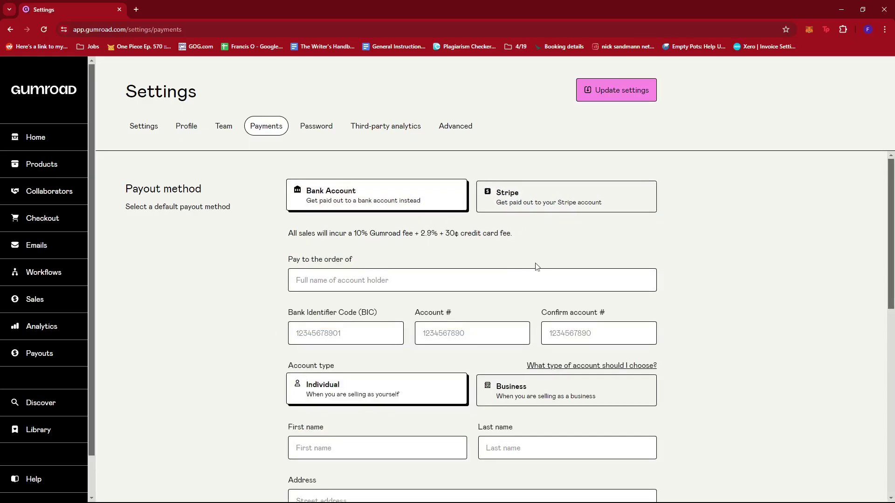